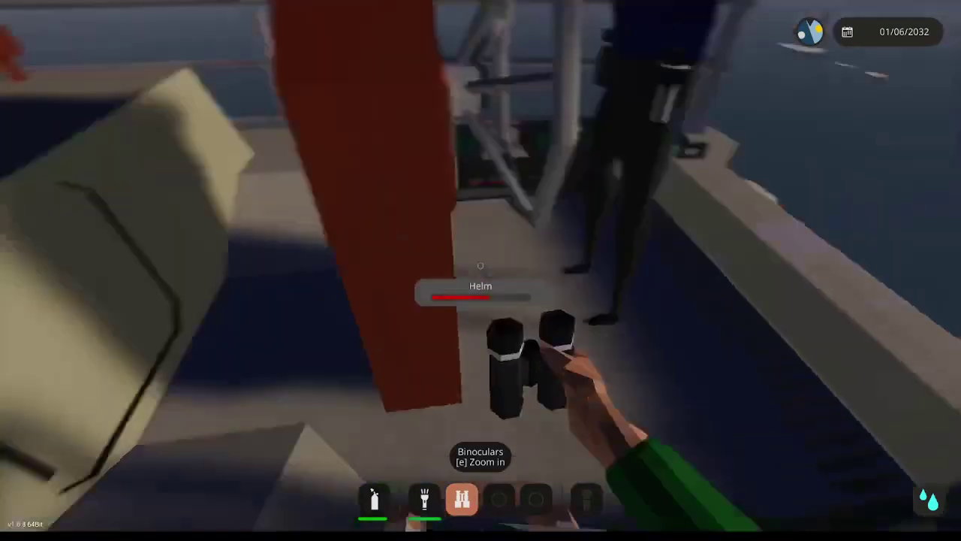
# Stow the binoculars and climb through the deck hatch into the yacht's cabin
pyautogui.press('4')
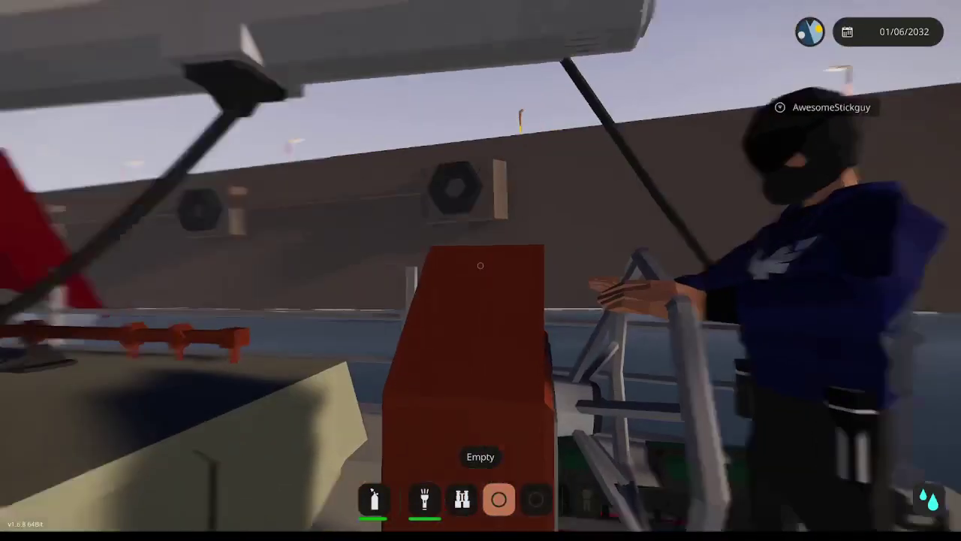
pyautogui.press('q')
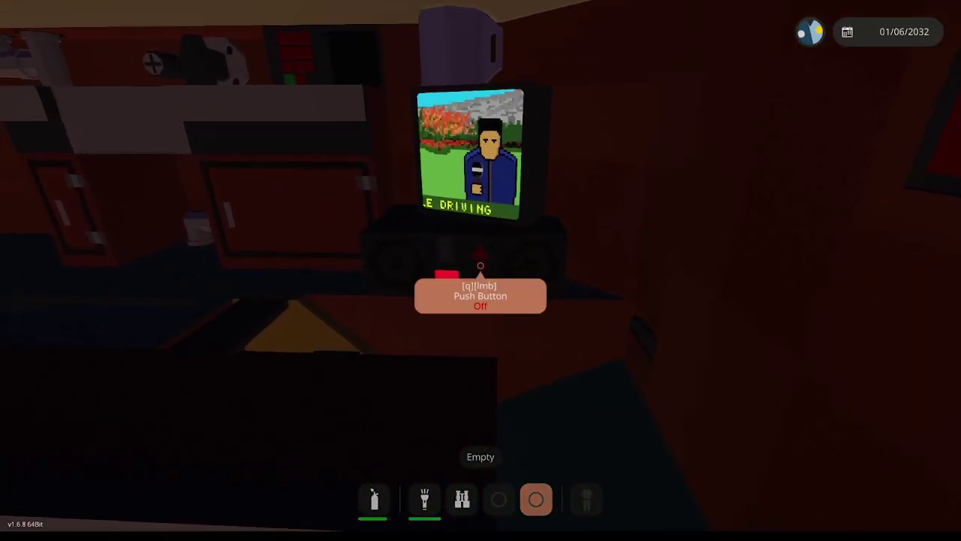
# Restart the Flappy arcade game on the cabin TV and play several rounds
pyautogui.click(481, 265)
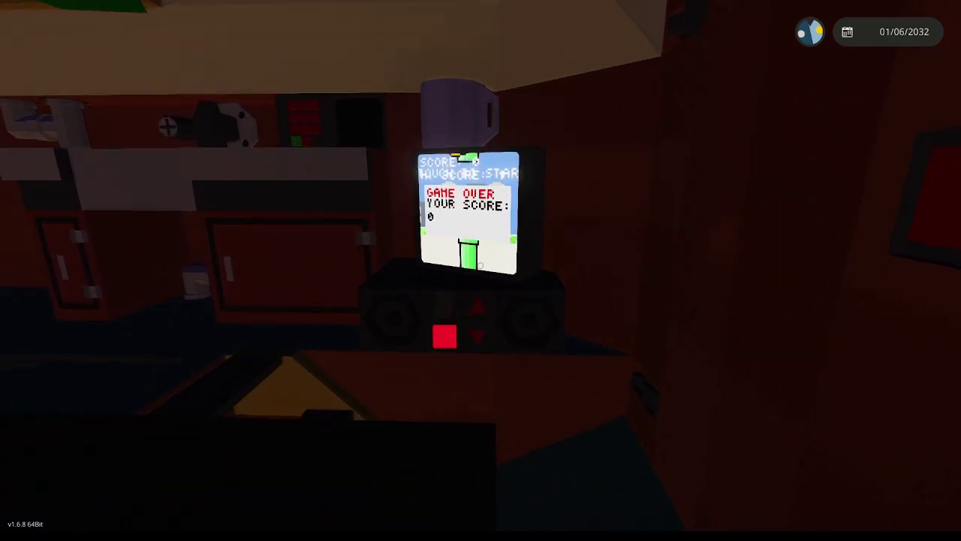
pyautogui.click(480, 270)
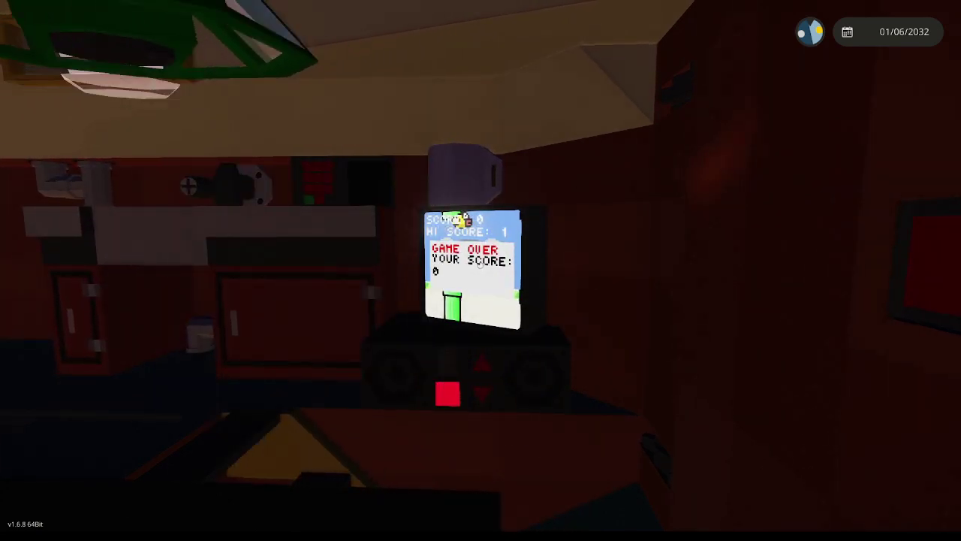
pyautogui.click(480, 270)
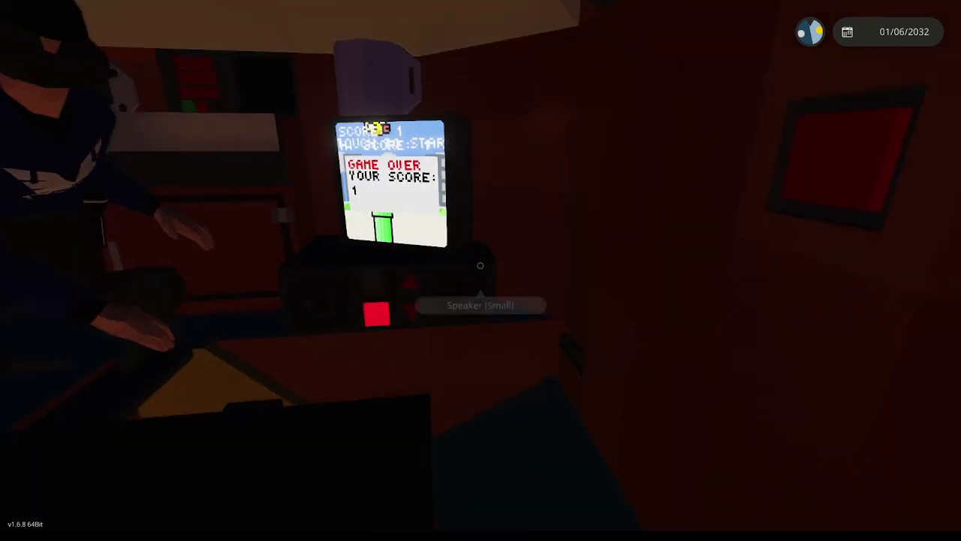
pyautogui.click(481, 271)
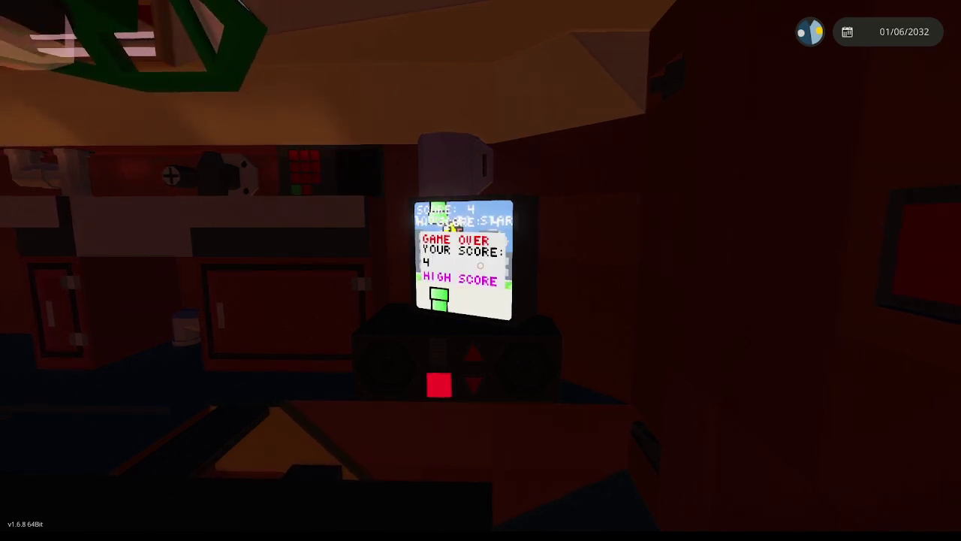
# Play another Flappy round by flapping with the space key, then pause
pyautogui.press('space')
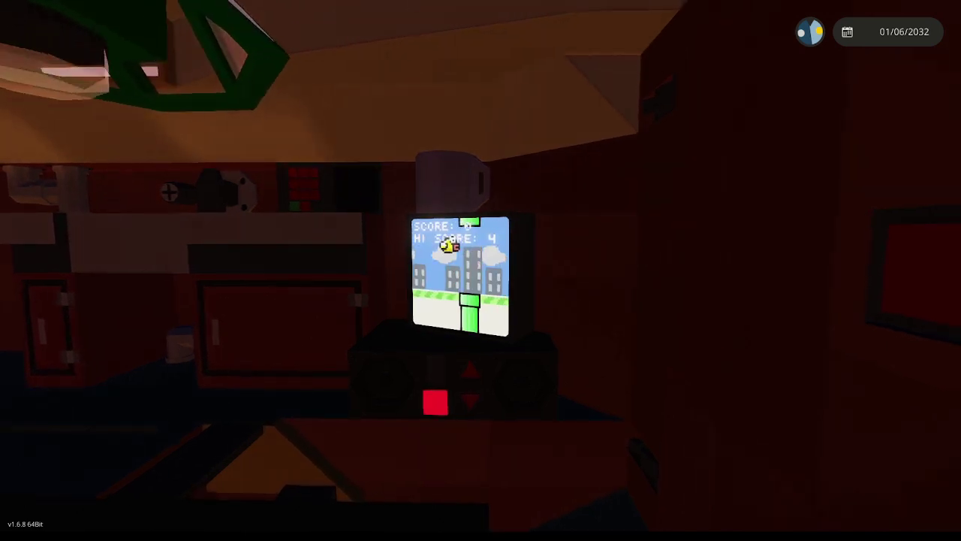
pyautogui.press('space')
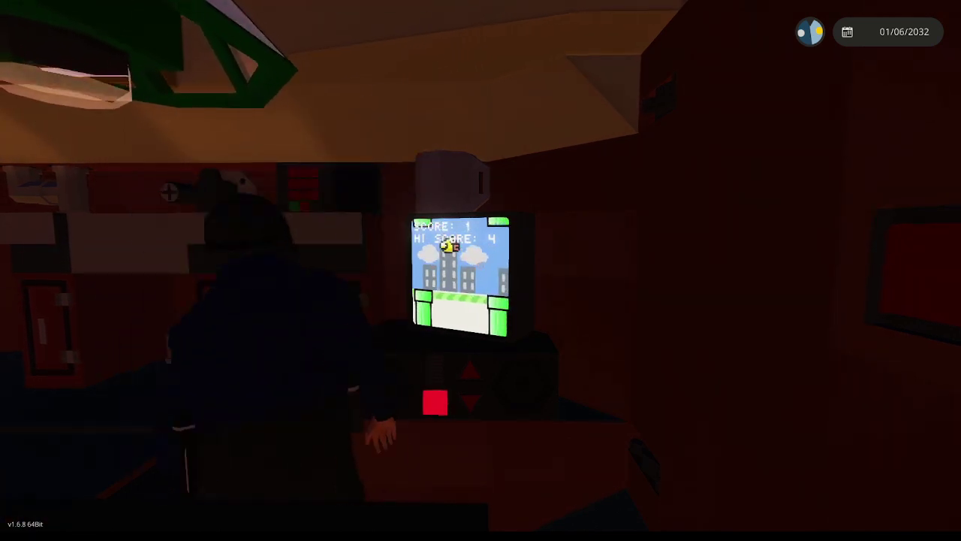
pyautogui.press('space')
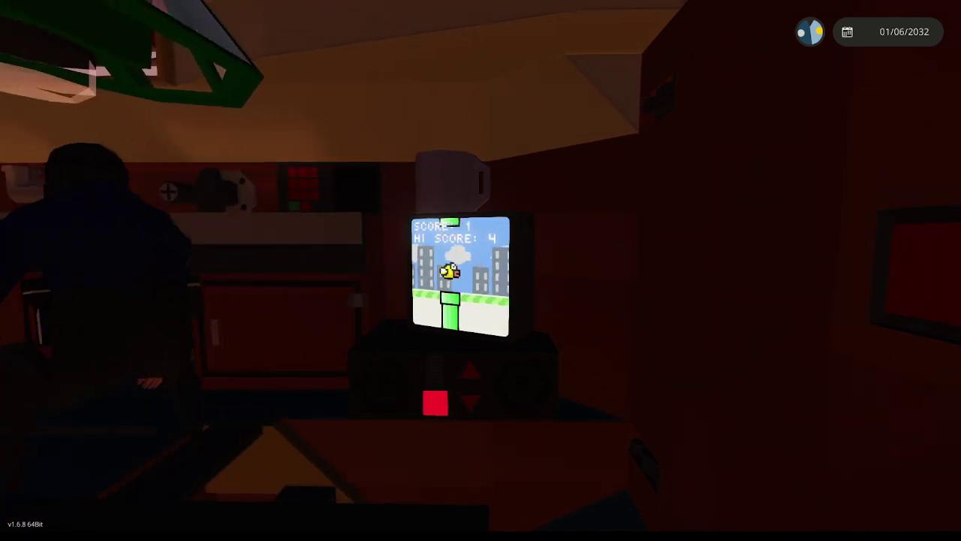
pyautogui.press('space')
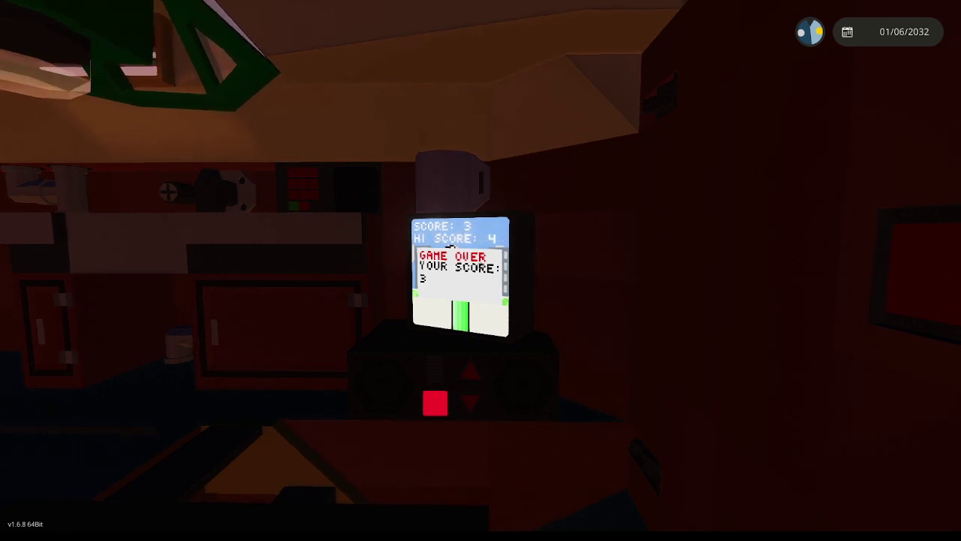
pyautogui.press('Escape')
# Move the custom game time-of-day slider to night and return to the game
pyautogui.click(453, 118)
pyautogui.moveTo(315, 185); pyautogui.dragTo(268, 185)
pyautogui.press('Escape')
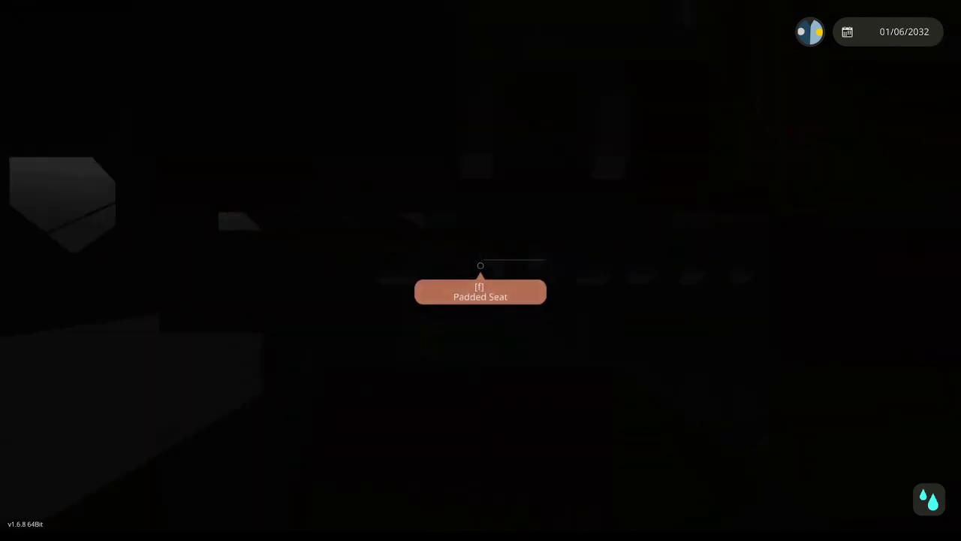
# Switch on the cabin breaker, tune the radio to CH:17 and transmit
pyautogui.click(481, 267)
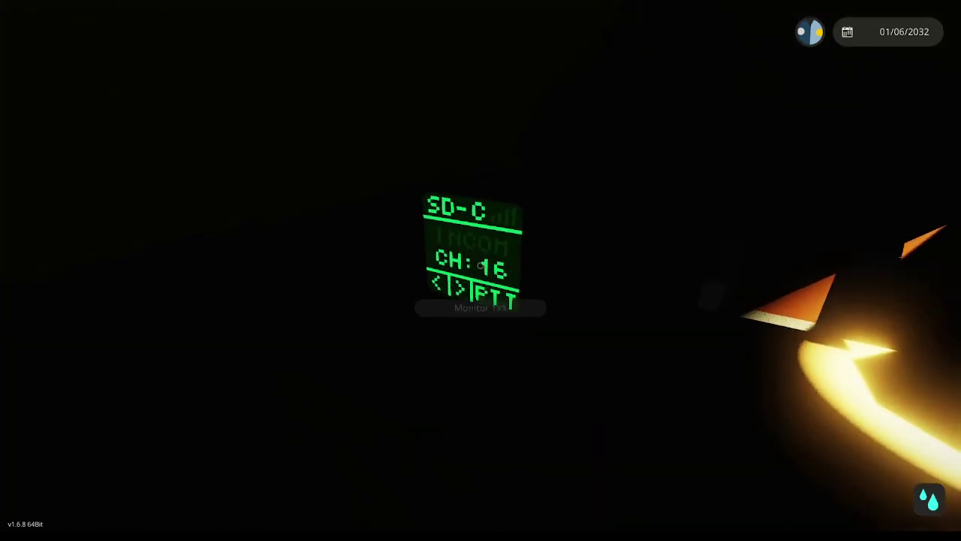
pyautogui.click(479, 261)
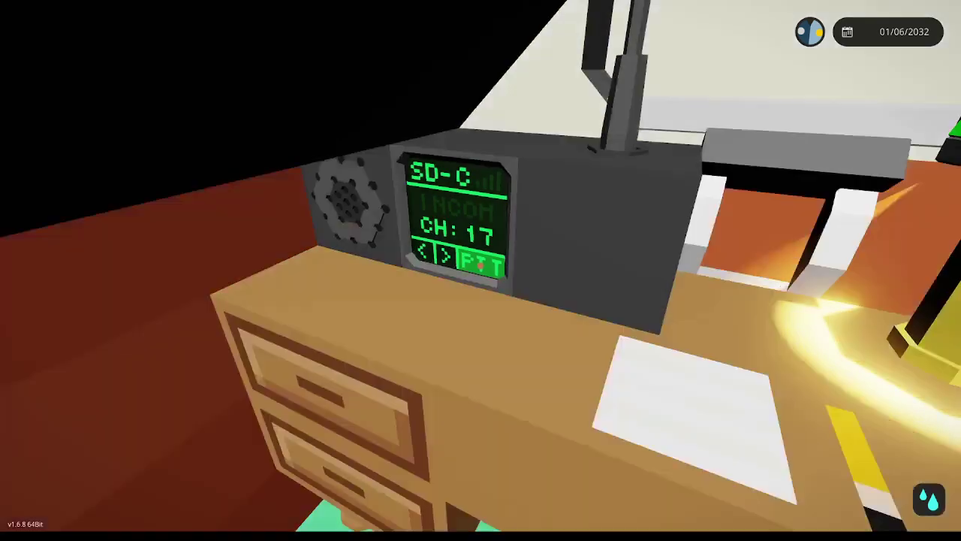
pyautogui.click(480, 266)
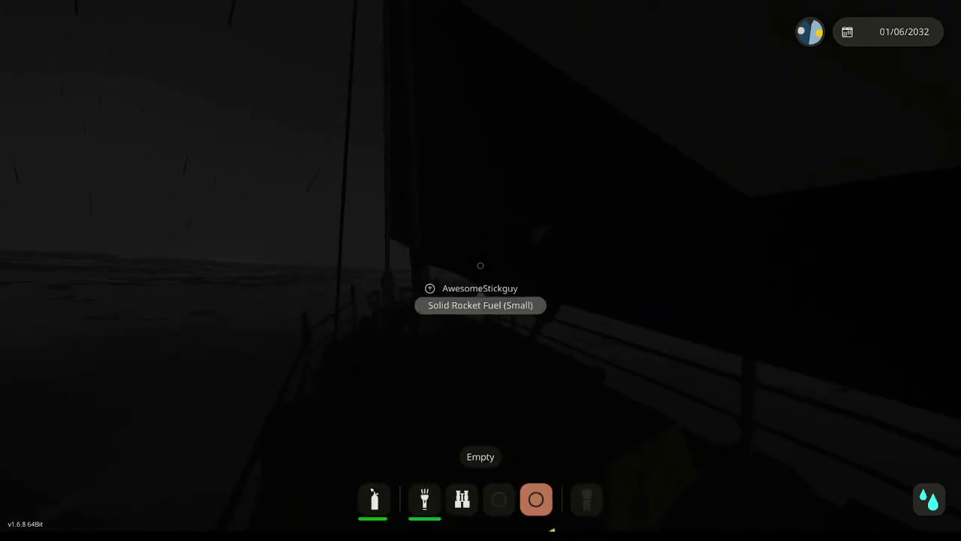
# Equip and switch on the flashlight, then turn on the WC light
pyautogui.press('2')
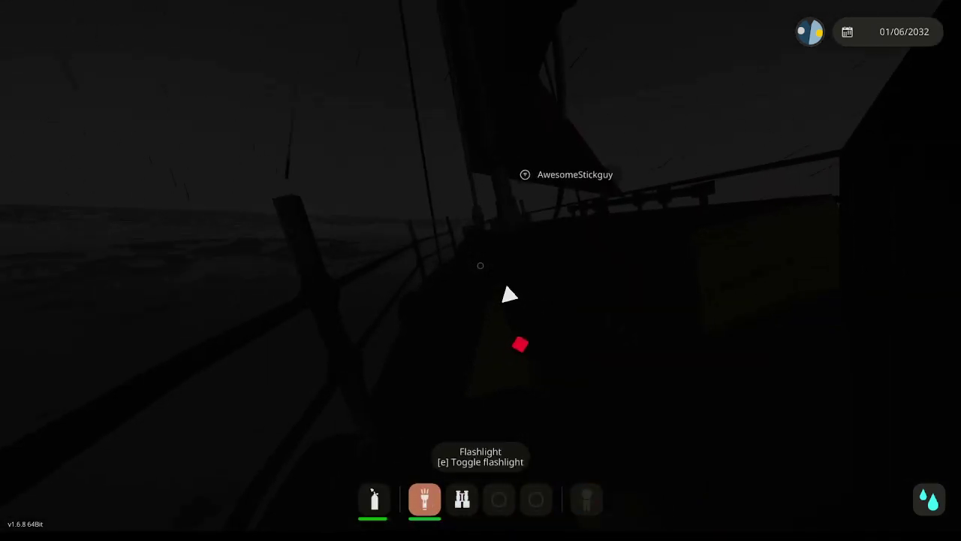
pyautogui.press('e')
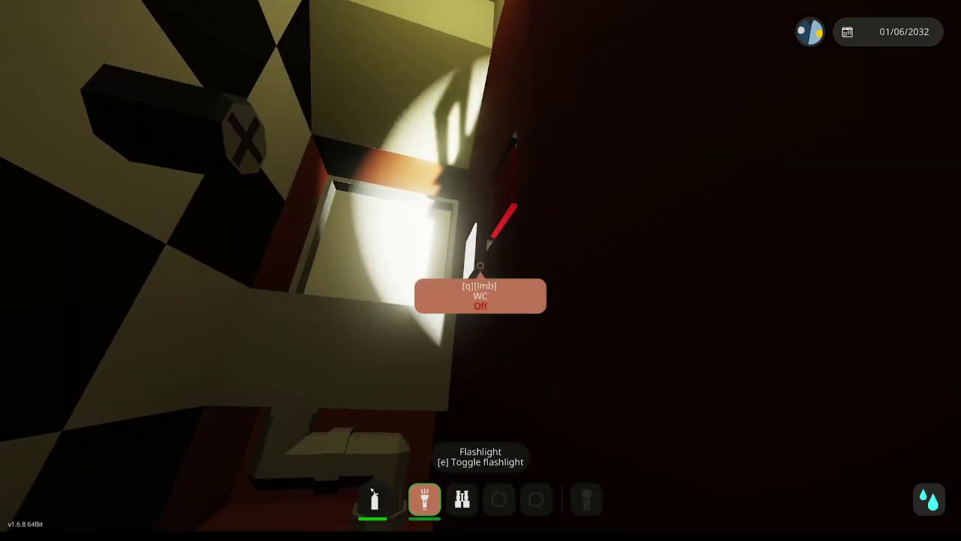
pyautogui.press('q')
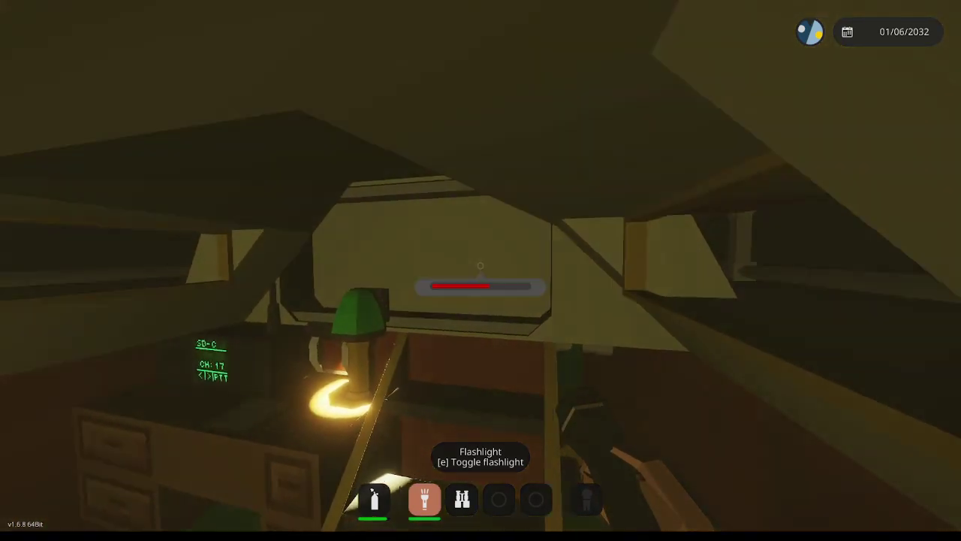
pyautogui.scroll(-1, 481, 271)
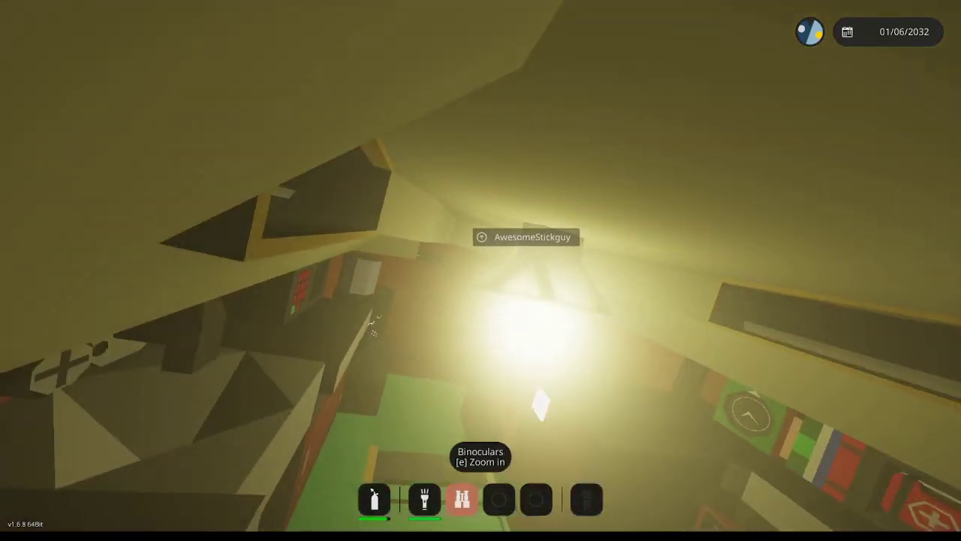
pyautogui.scroll(-1, 481, 270)
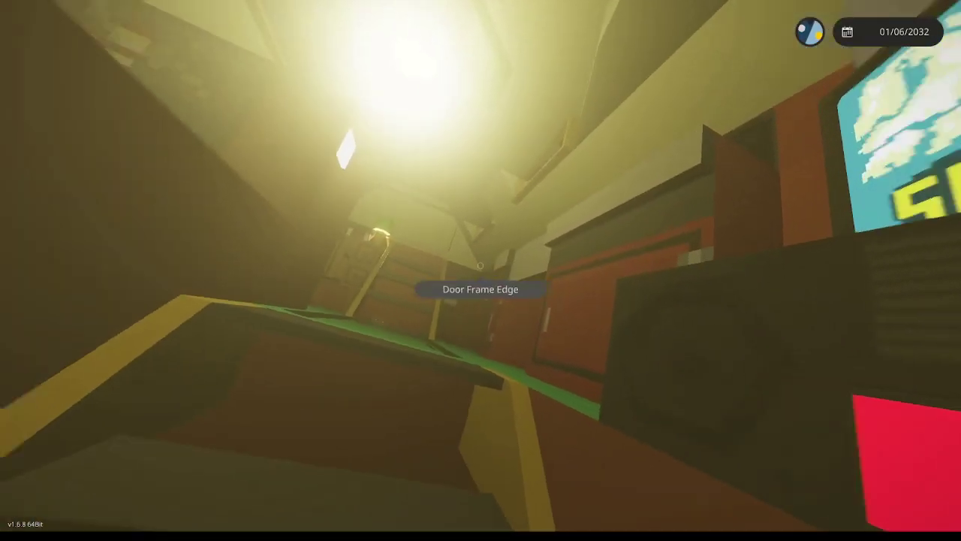
# Check the yacht's position on the ocean map and close the cabin hatch
pyautogui.press('m')
pyautogui.scroll(-3, 435, 321)
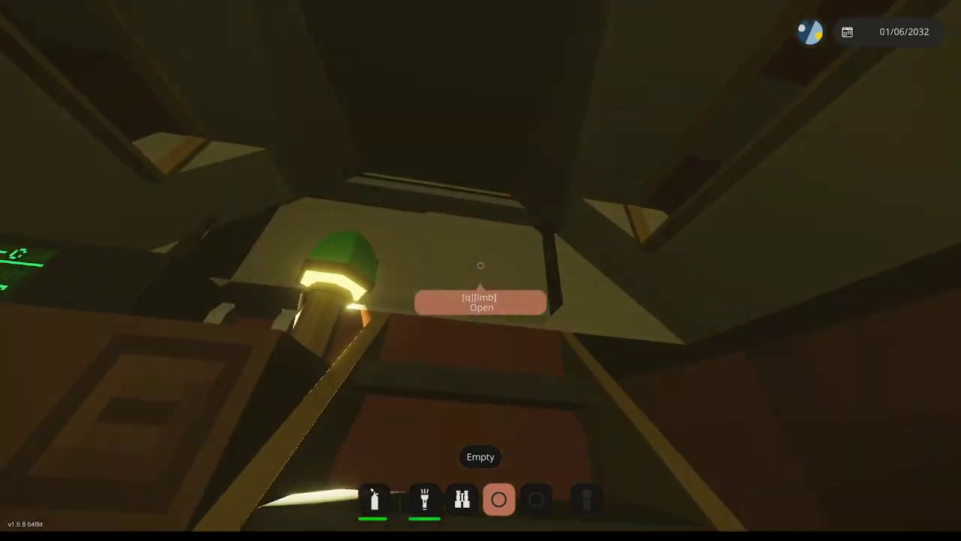
pyautogui.scroll(-1, 481, 270)
pyautogui.click(481, 265)
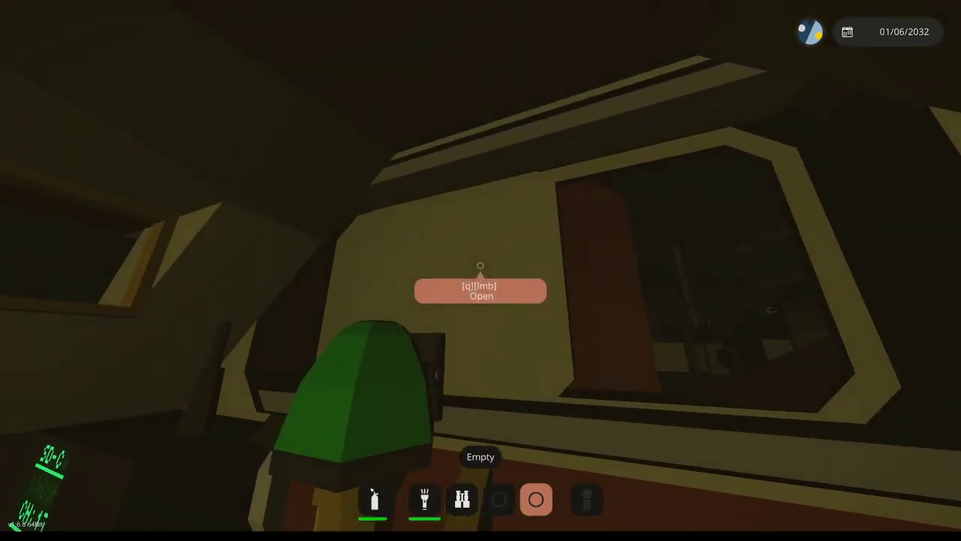
pyautogui.press('m')
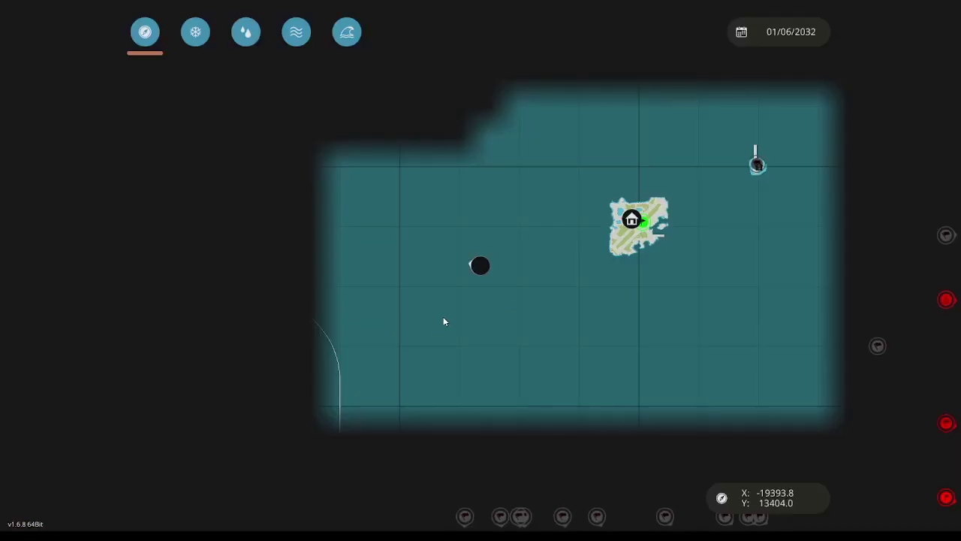
pyautogui.scroll(1, 674, 215)
pyautogui.press('m')
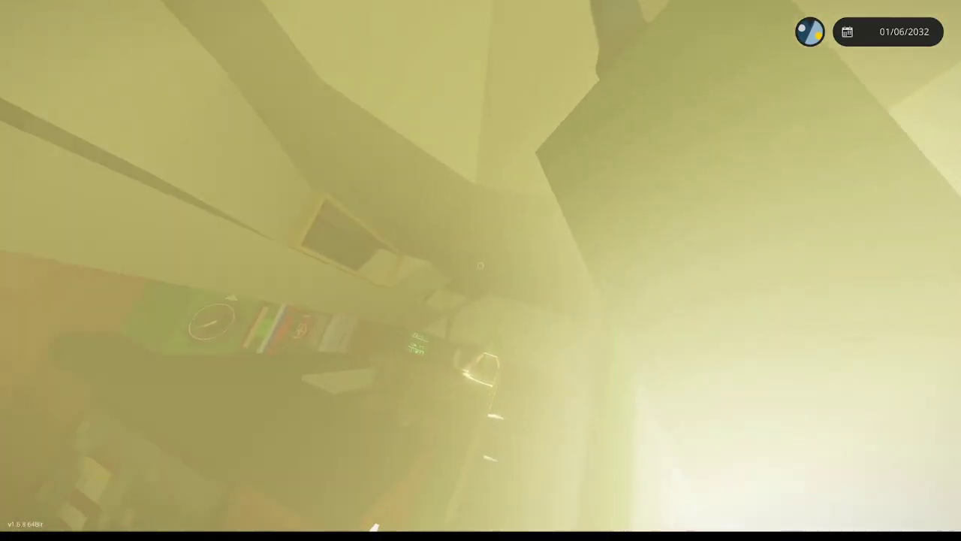
# Check the inventory, switch off the WC light, then lie in bed and get up
pyautogui.press('Tab')
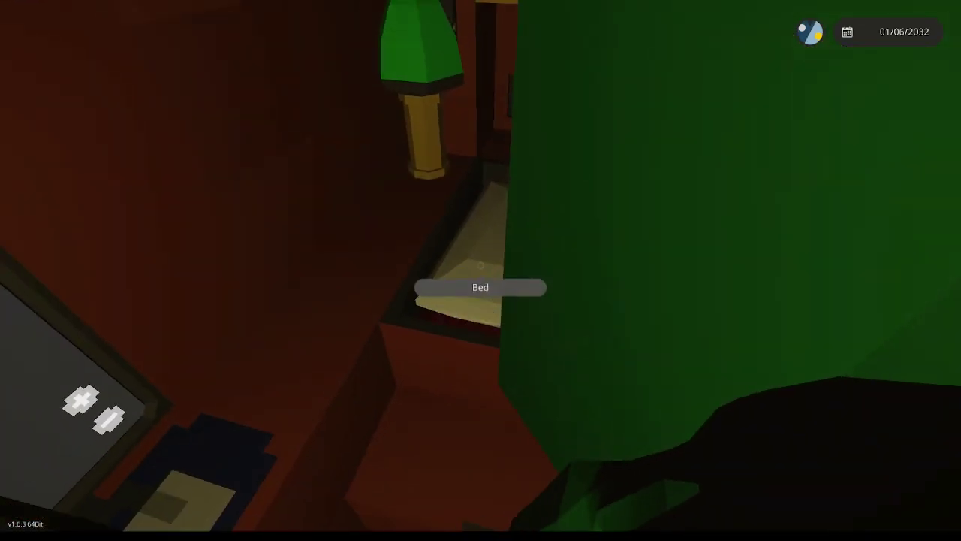
pyautogui.press('e')
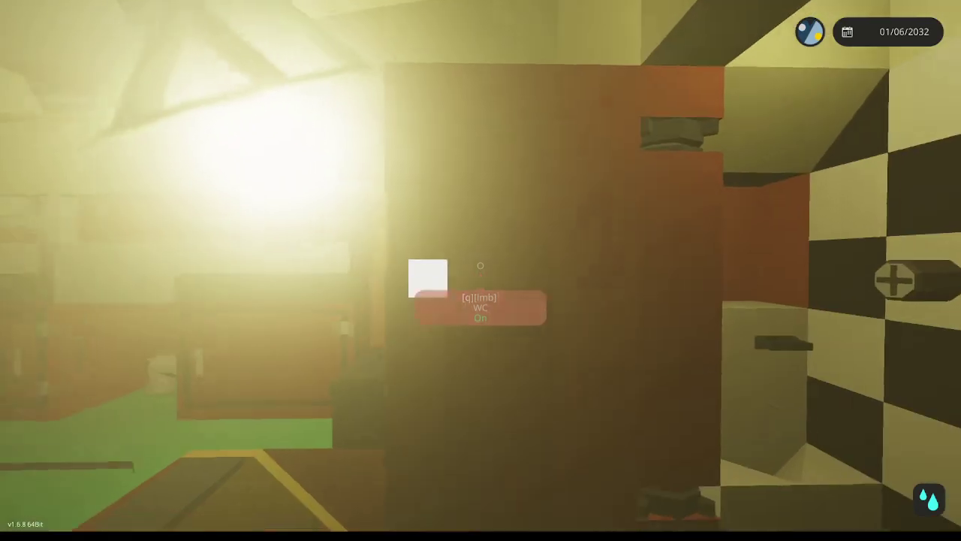
pyautogui.click(480, 265)
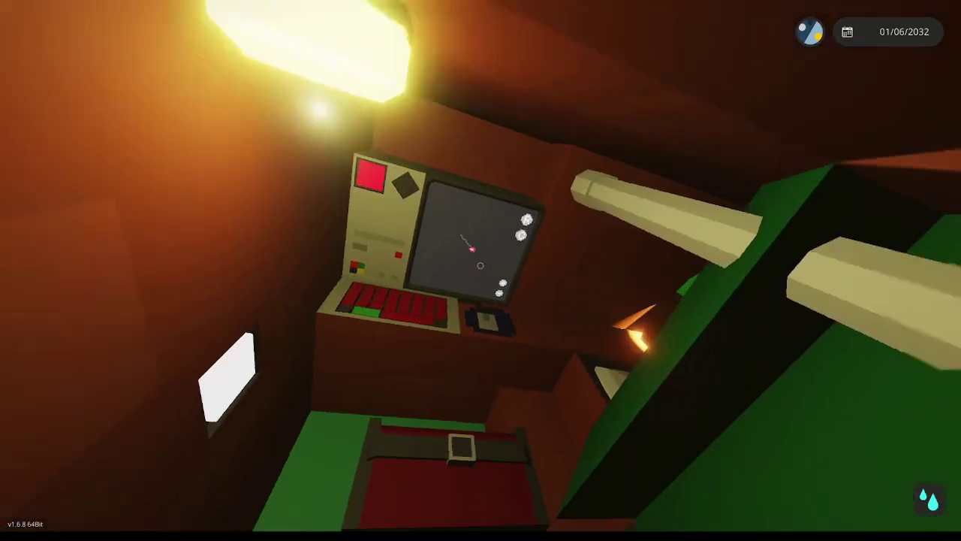
pyautogui.press('f')
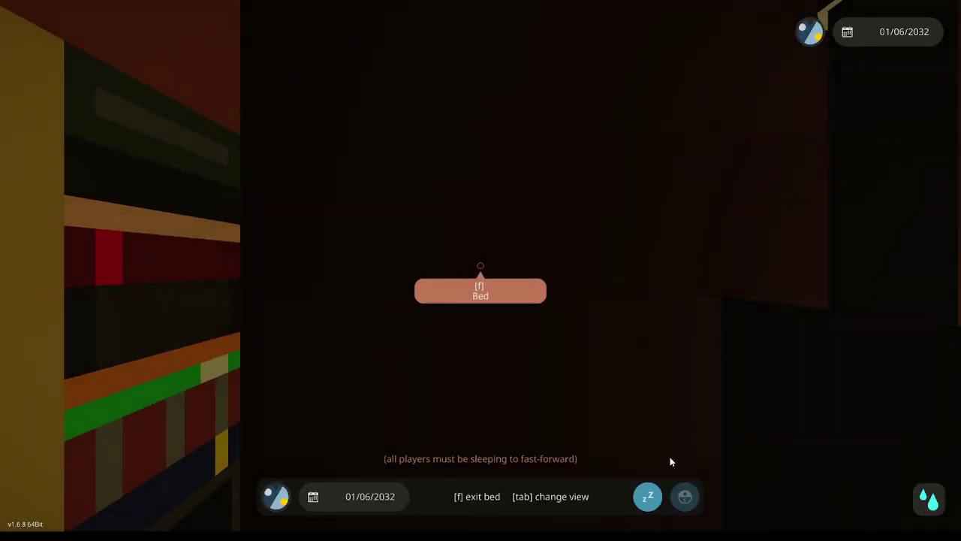
pyautogui.press('f')
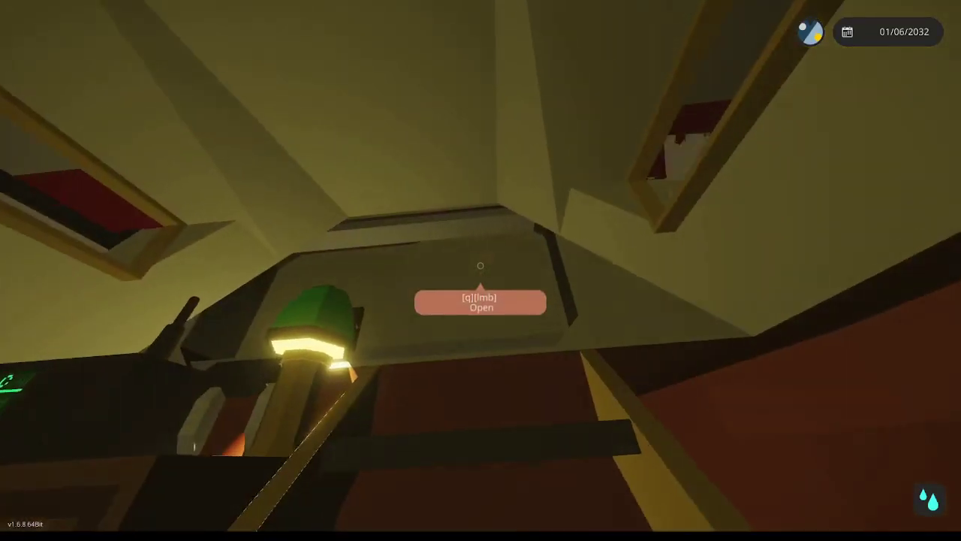
# Open the hatch to the deck, steer the yacht at the helm, then leave it
pyautogui.click(480, 265)
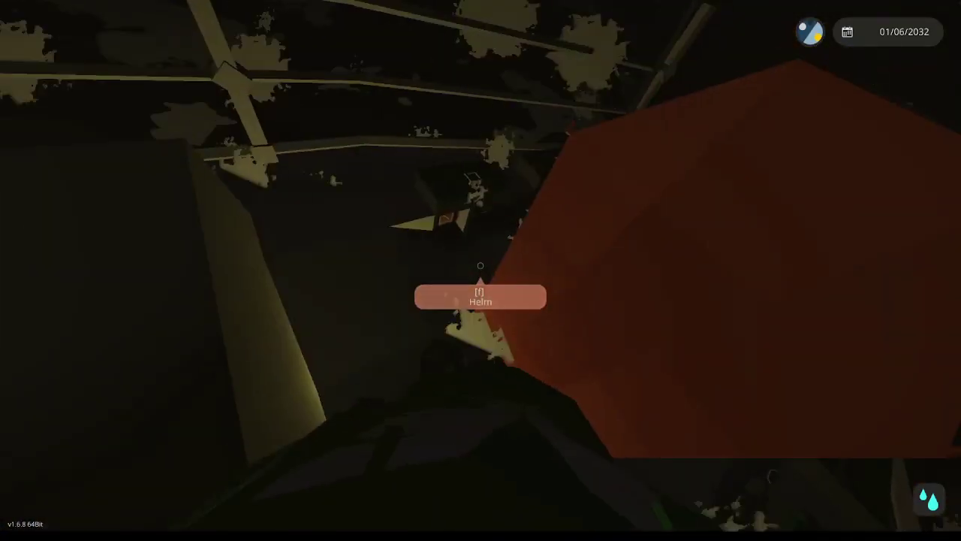
pyautogui.press('f')
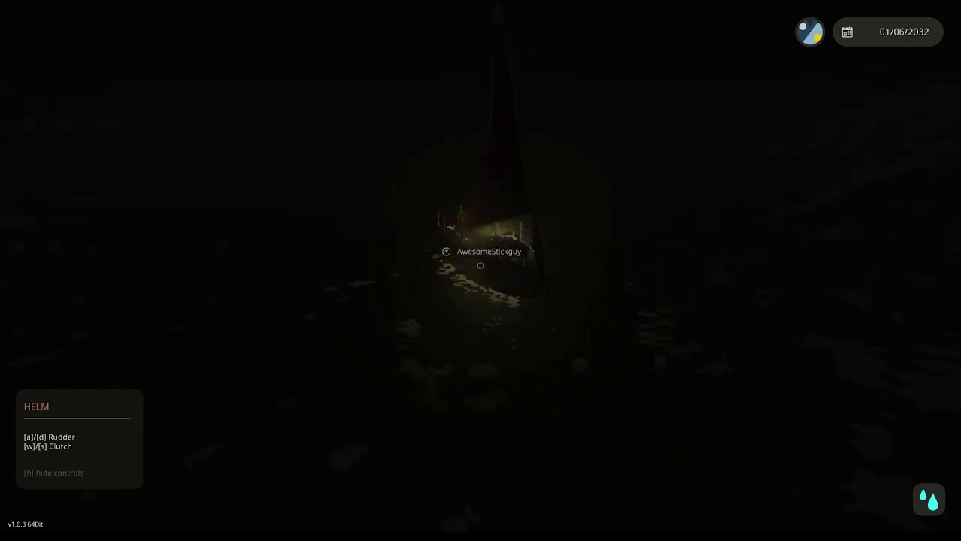
pyautogui.press('v')
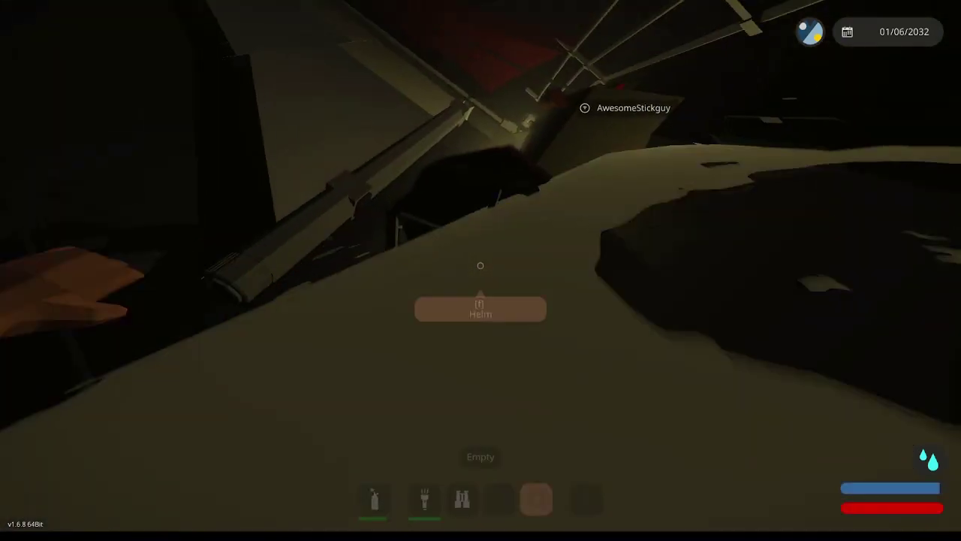
# Take the helm to watch the yacht from an outside view
pyautogui.press('v')
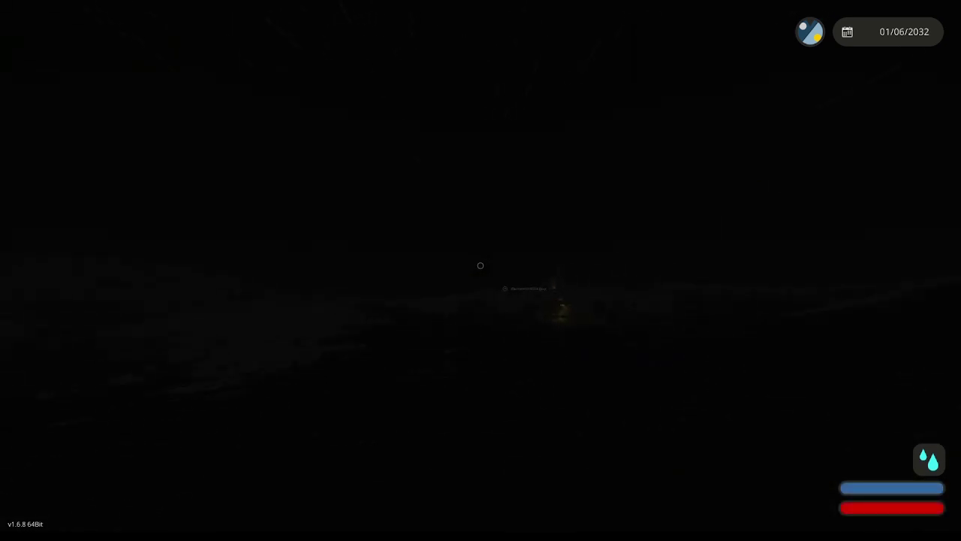
pyautogui.scroll(-1, 480, 265)
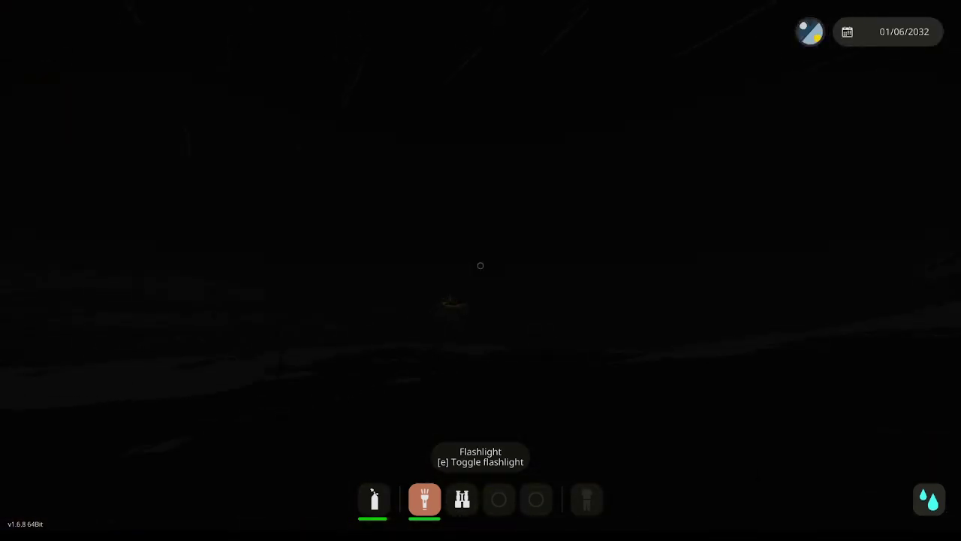
# Repeatedly flick the flashlight on and off to light the dark water while swimming
pyautogui.press('e')
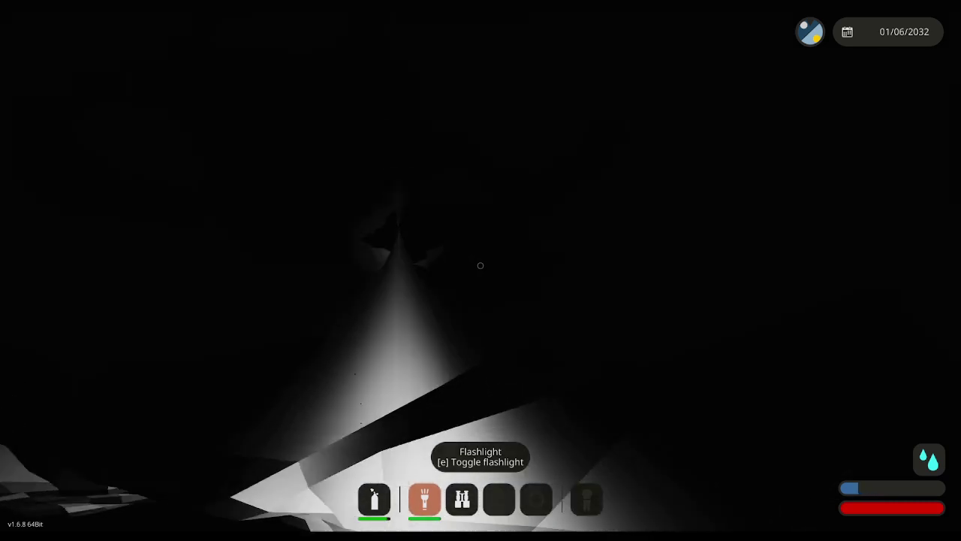
pyautogui.press('e')
pyautogui.press('e')
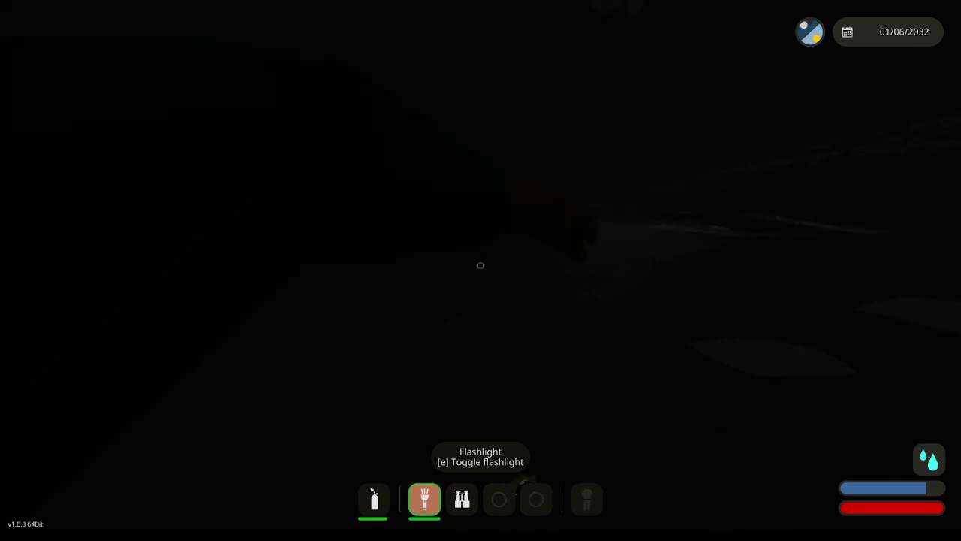
pyautogui.press('e')
pyautogui.press('e')
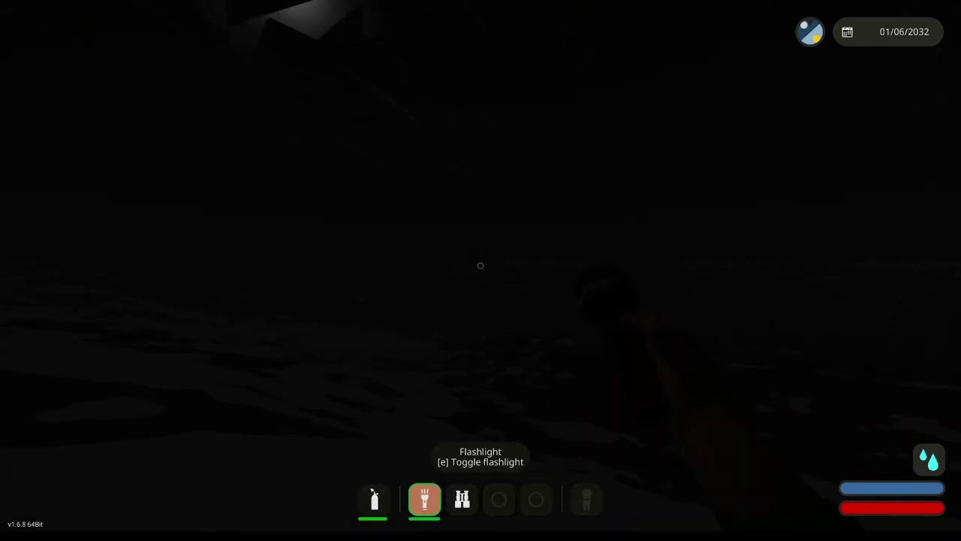
pyautogui.press('e')
pyautogui.press('e')
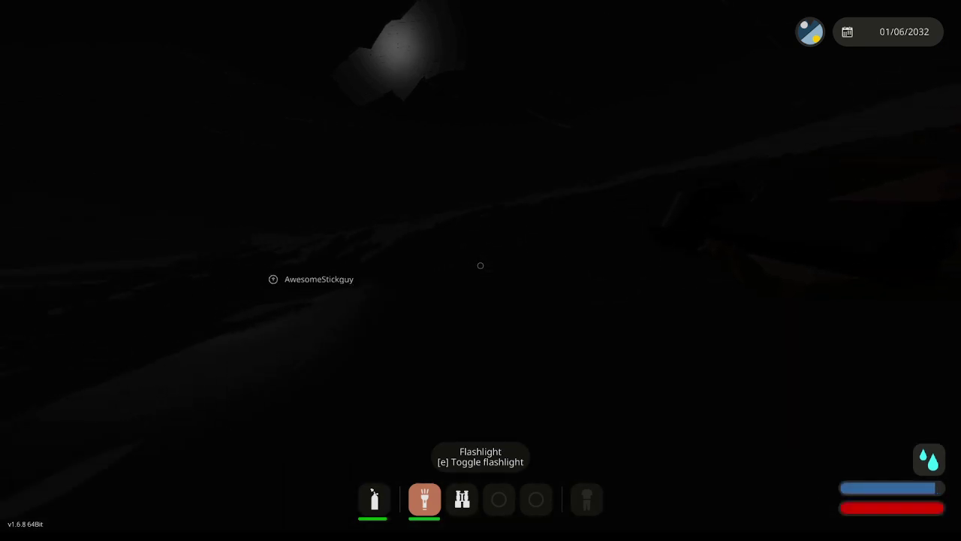
pyautogui.press('e')
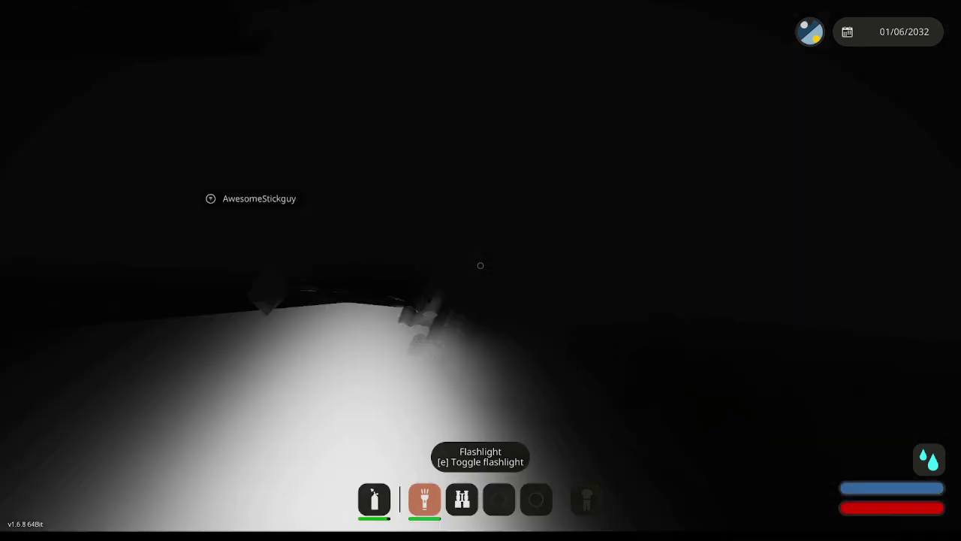
pyautogui.press('e')
pyautogui.press('e')
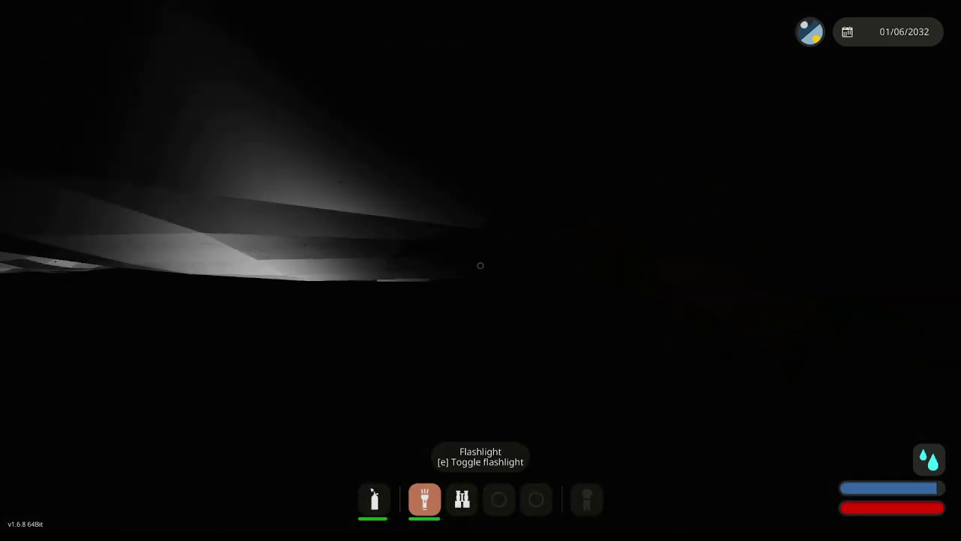
pyautogui.press('e')
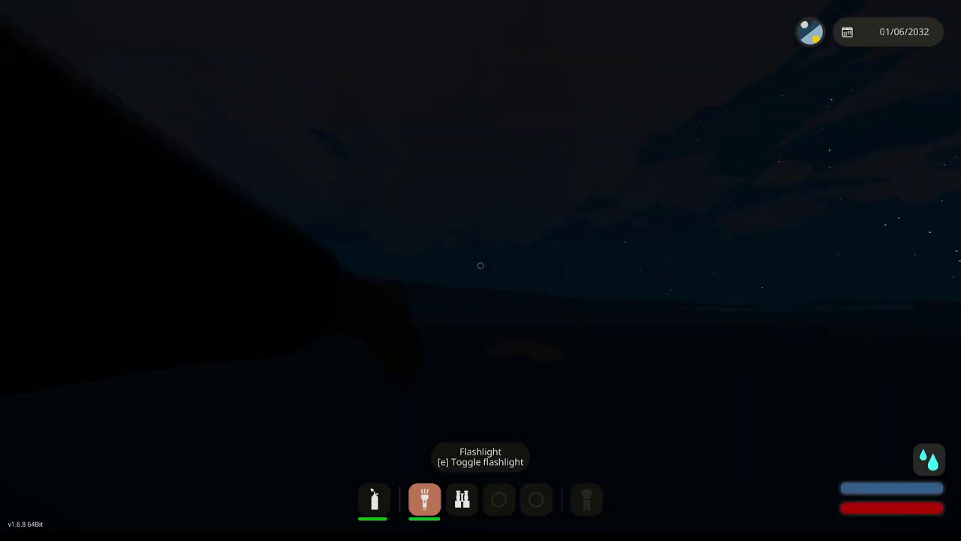
# Turn the flashlight on to light the nearby terrain, then switch it off
pyautogui.press('e')
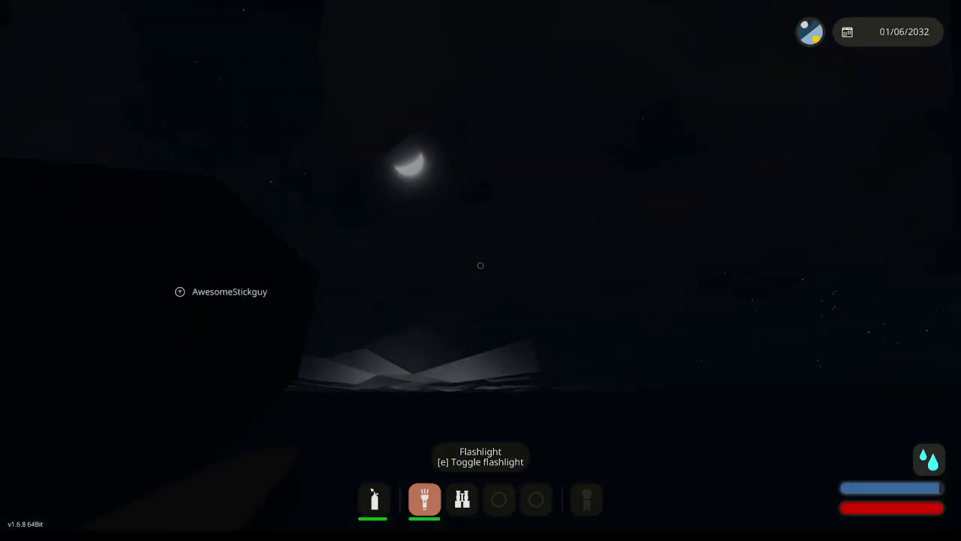
pyautogui.press('e')
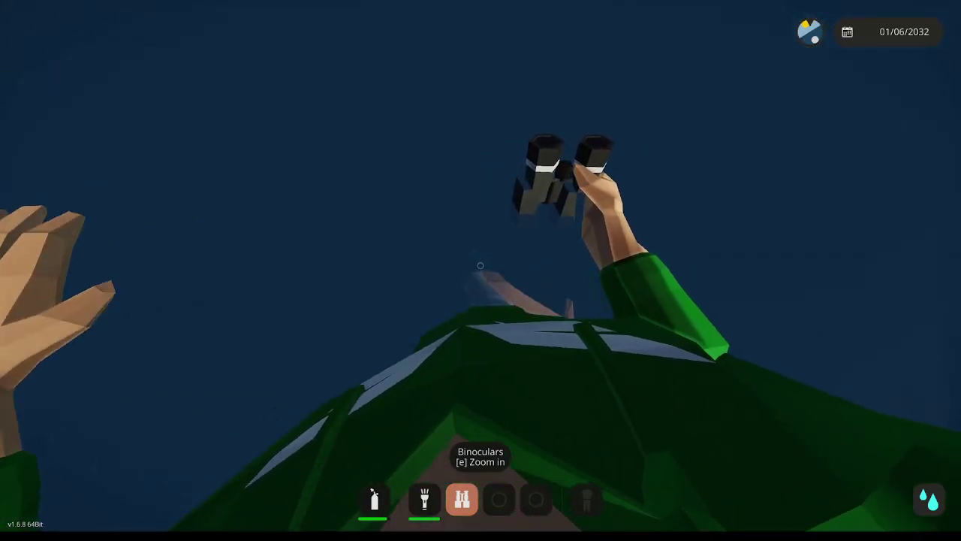
# Raise and lower the binoculars a few times to look out over the sea
pyautogui.press('e')
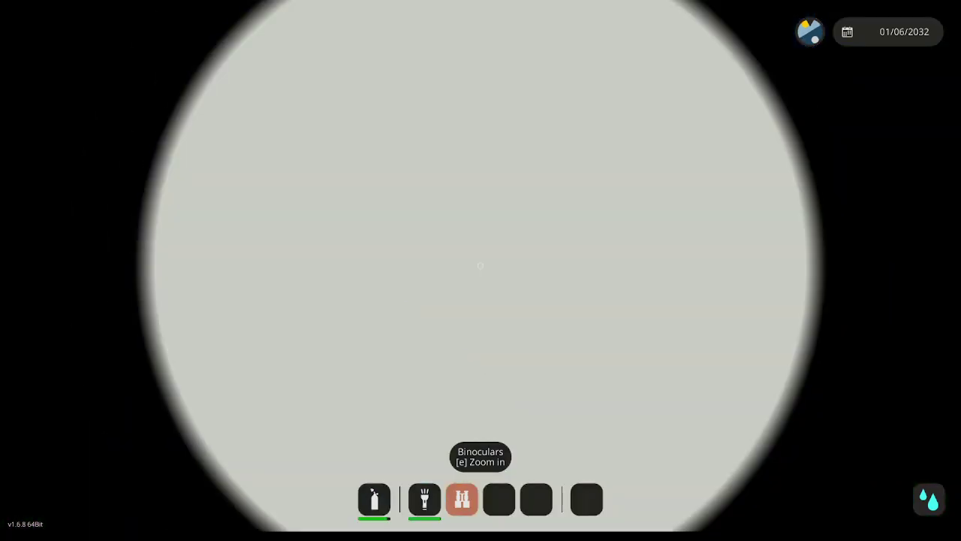
pyautogui.press('e')
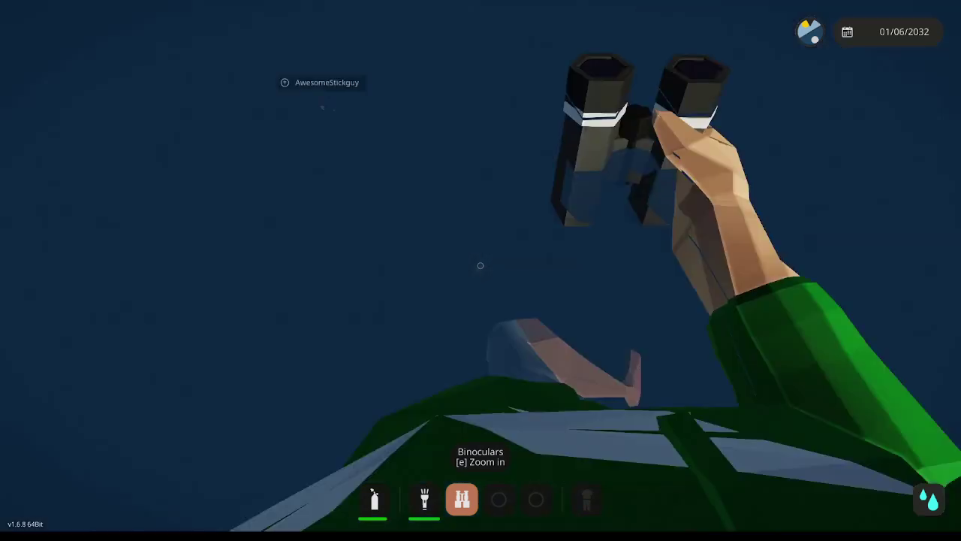
pyautogui.press('e')
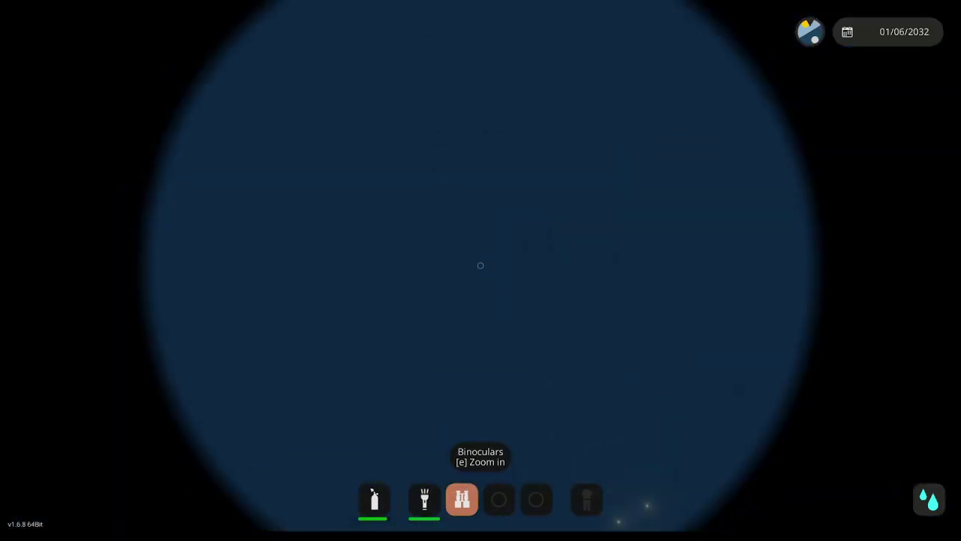
pyautogui.press('e')
pyautogui.press('e')
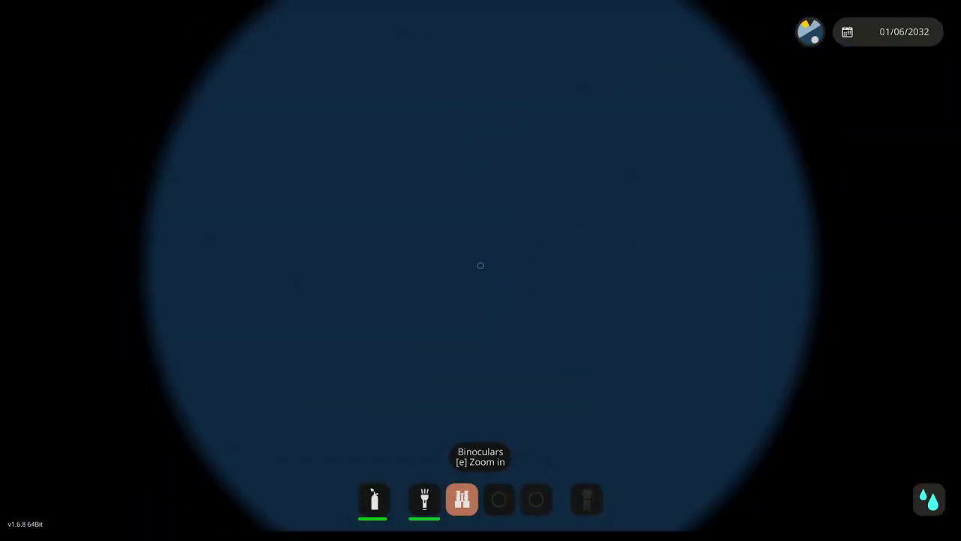
pyautogui.press('e')
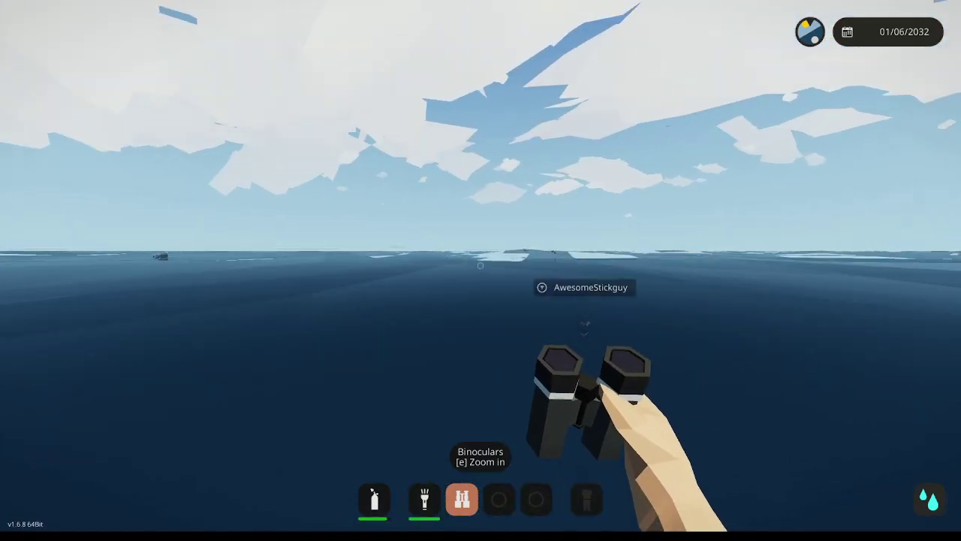
# Zoom in on the distant horizon, lower the binoculars, then zoom on the ocean horizon
pyautogui.press('e')
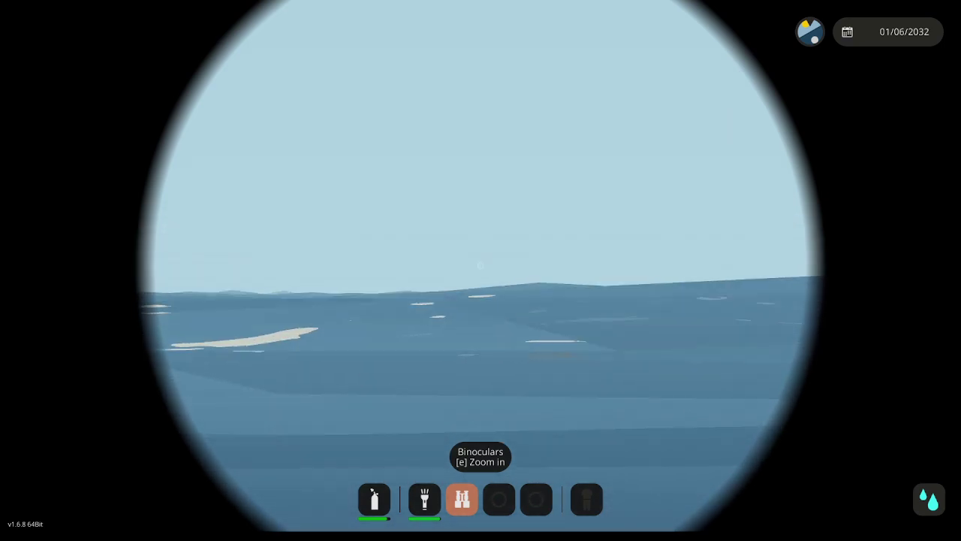
pyautogui.rightClick(481, 271)
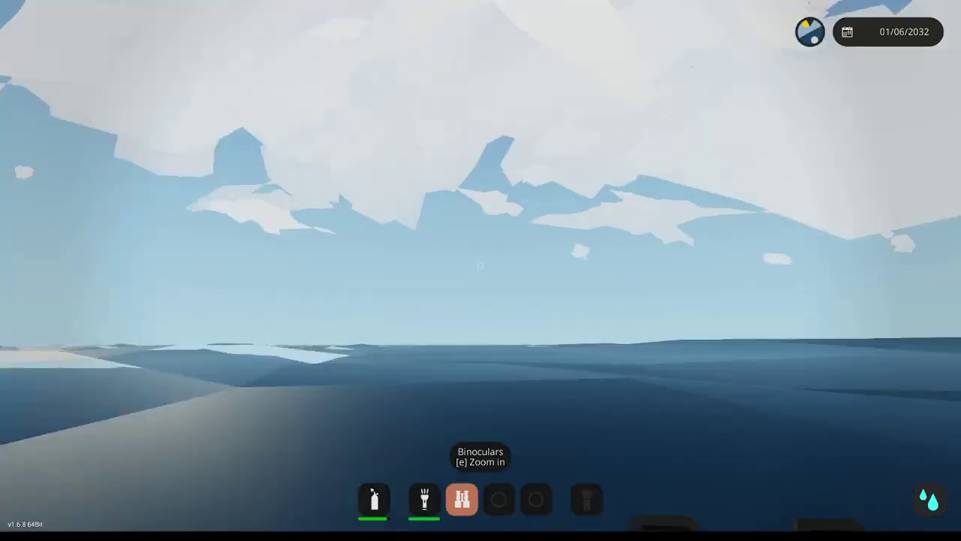
pyautogui.press('e')
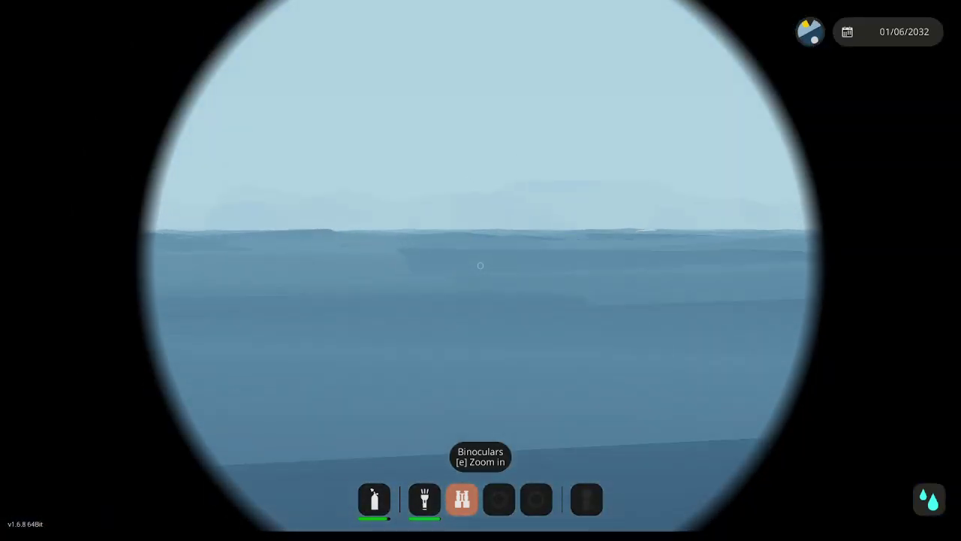